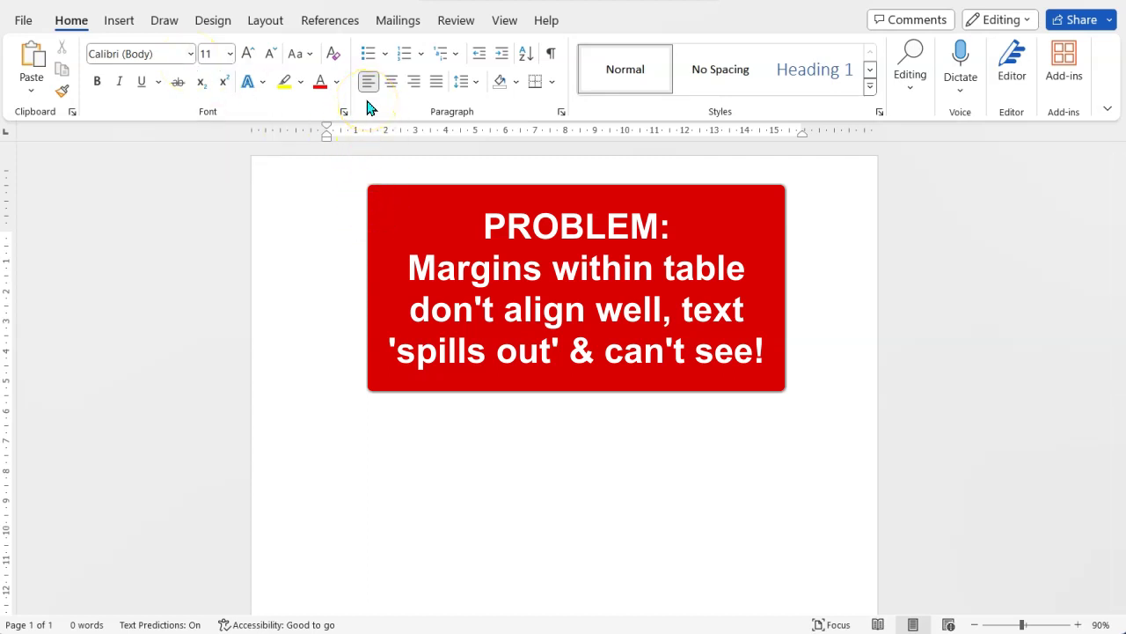
Insert a 3x3 table and type a long run of placeholder letters in its first cell
click(372, 234)
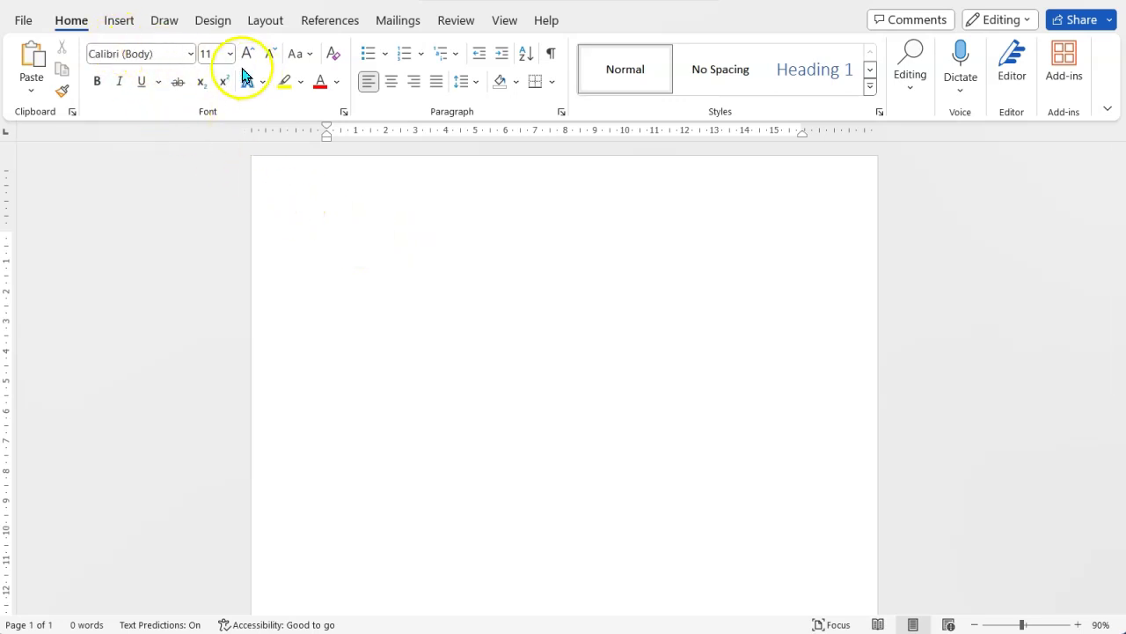
click(123, 30)
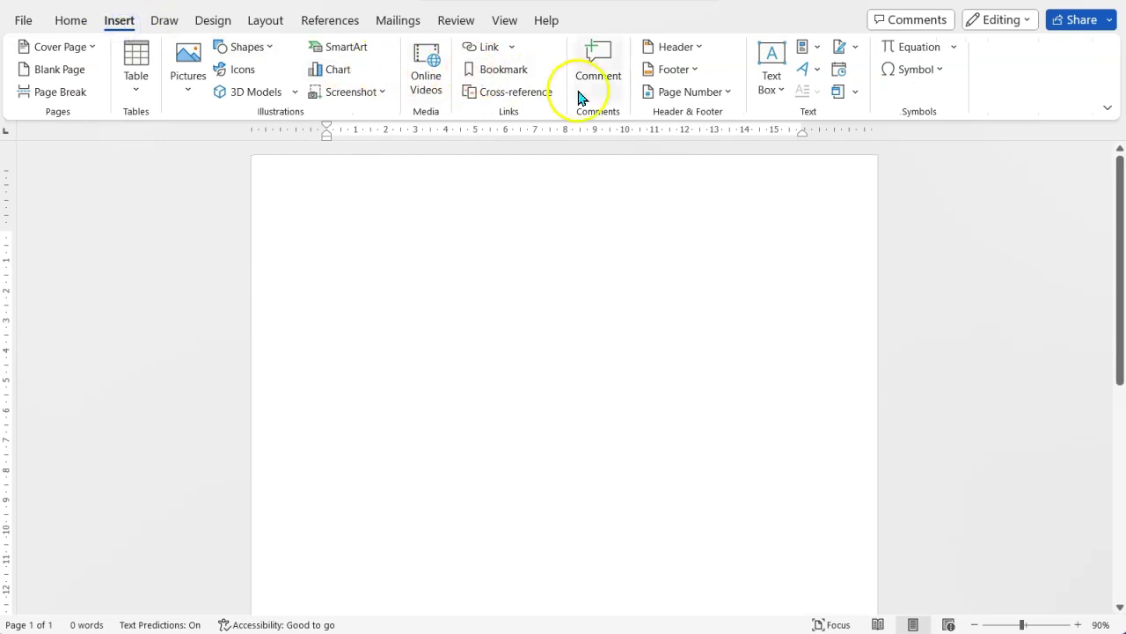
click(144, 68)
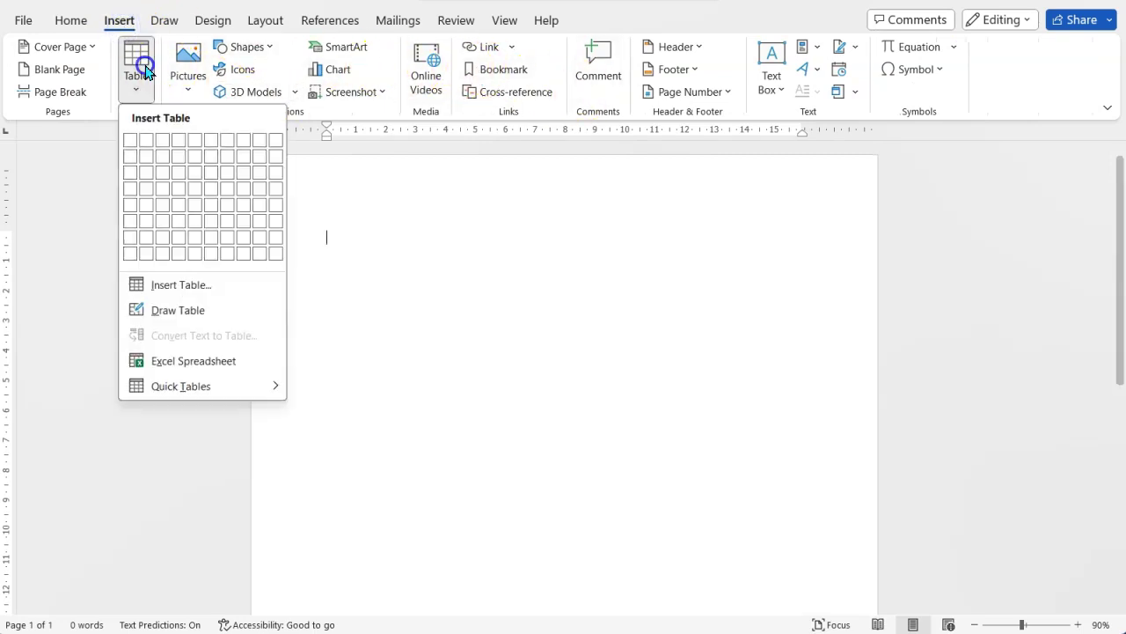
click(158, 173)
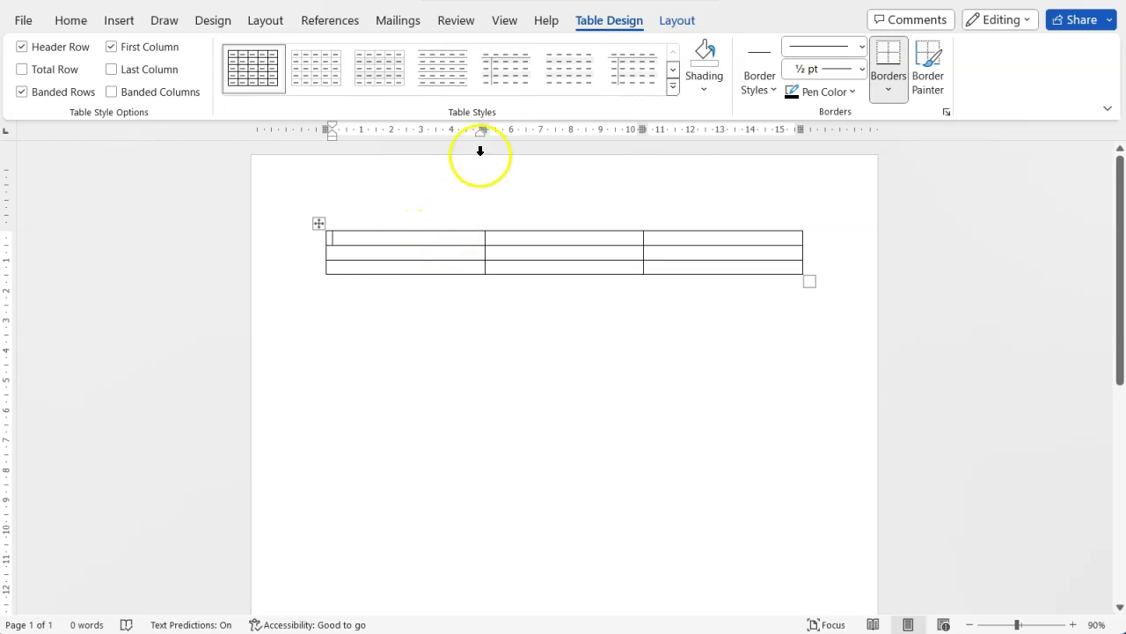
text(jghkjh)
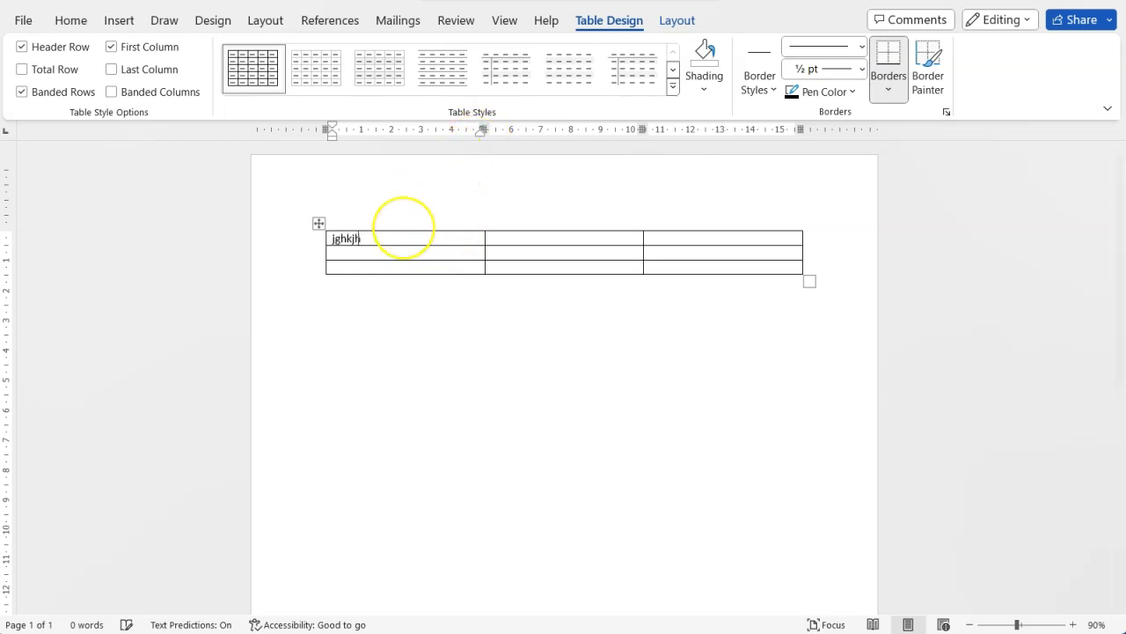
text(kjhkhkjhkhjhkjhkjhkjhkjhkhkjh)
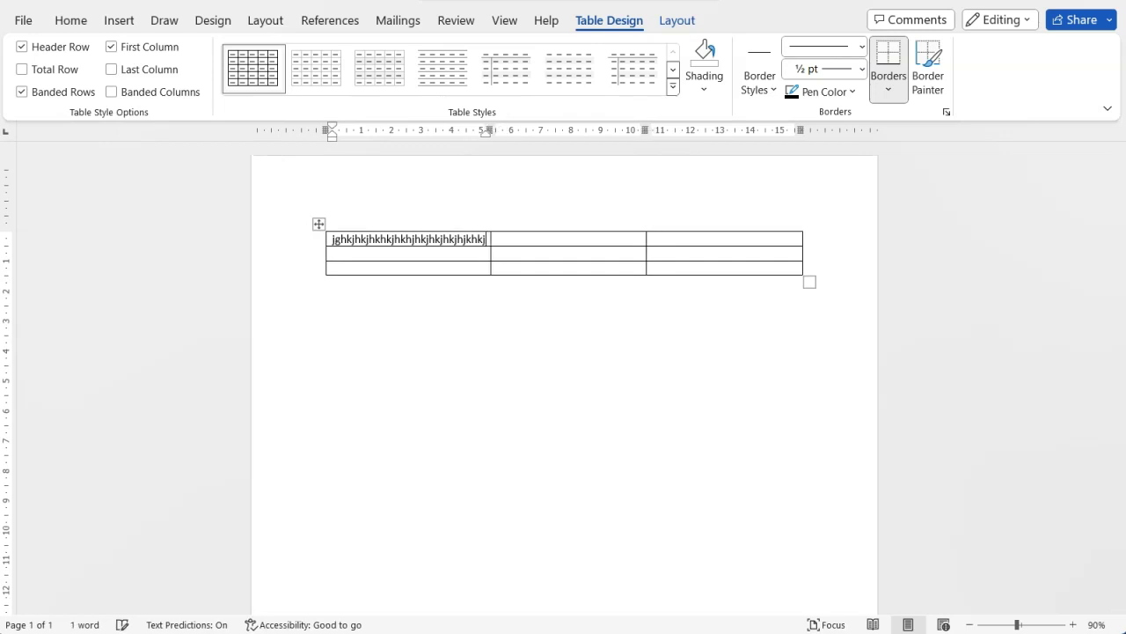
Pull the first cell's left and right indents inward and narrow the first column so the letters wrap
click(331, 139)
drag(331, 143, 331, 144)
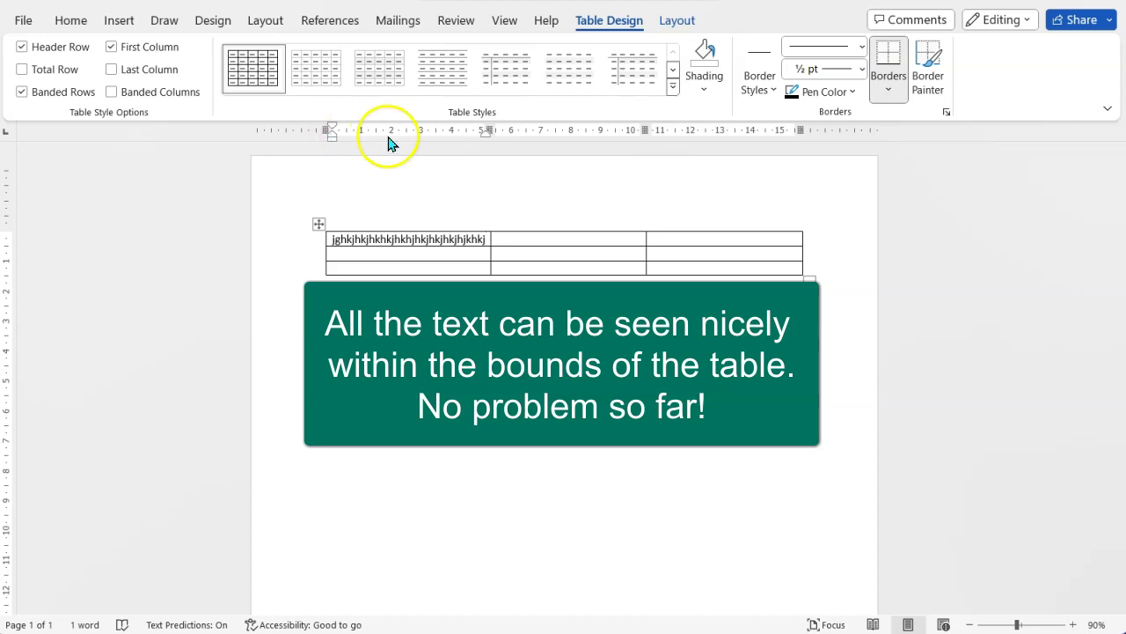
mouse_move(487, 140)
mouse_down()
mouse_move(461, 143)
mouse_move(485, 142)
mouse_up()
click(442, 246)
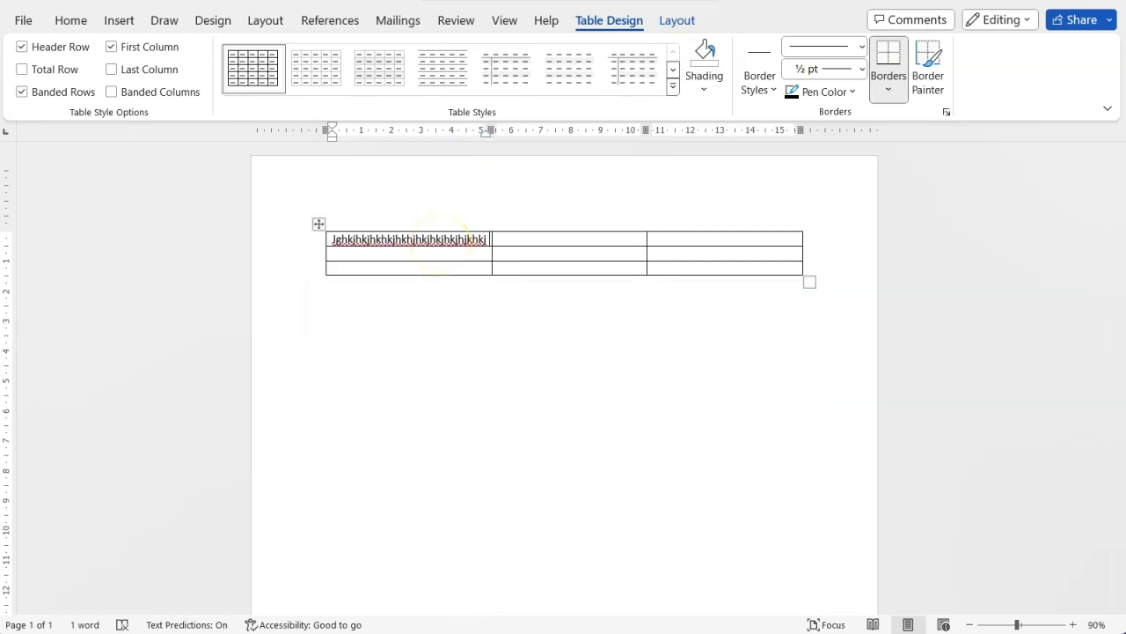
double_click(447, 232)
click(429, 240)
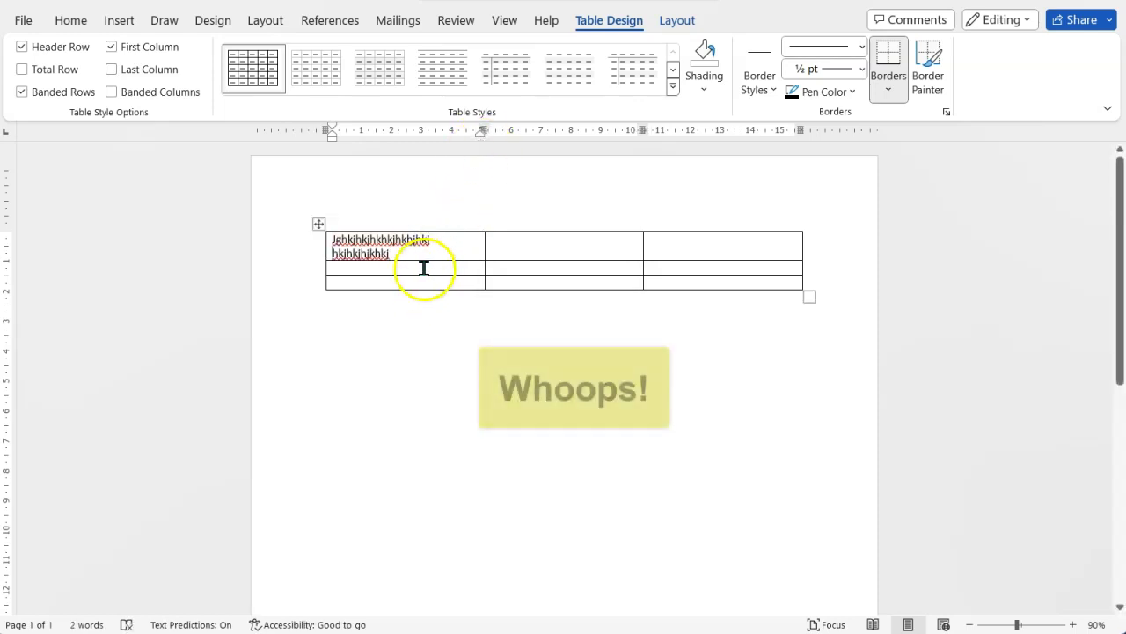
mouse_move(484, 143)
mouse_down()
mouse_move(405, 150)
mouse_move(479, 165)
mouse_move(477, 154)
mouse_up()
click(551, 373)
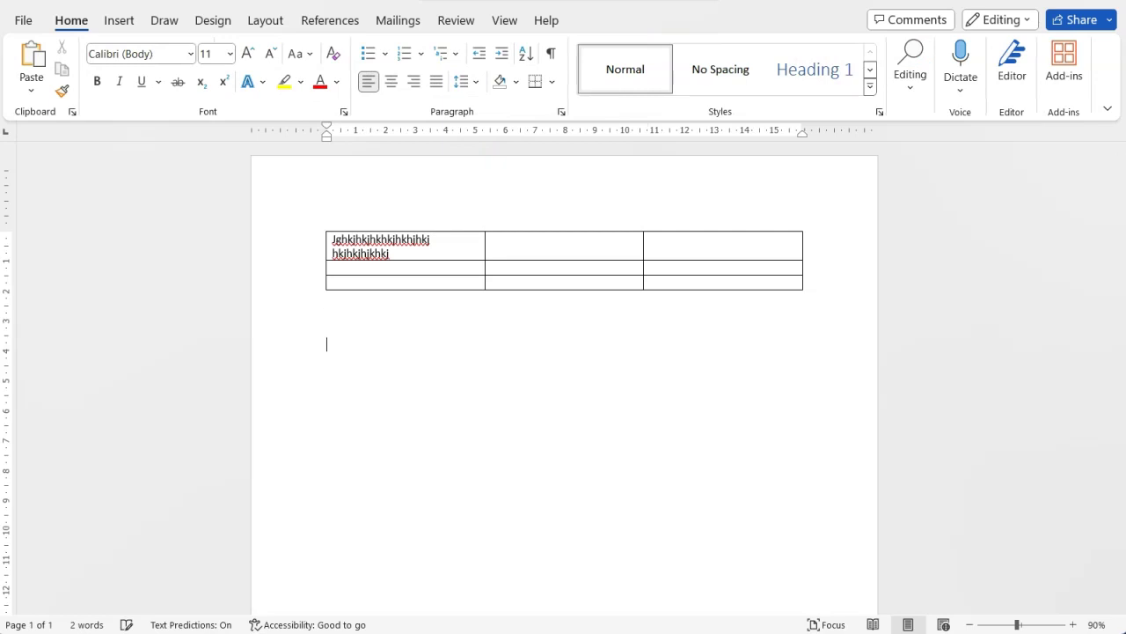
click(467, 255)
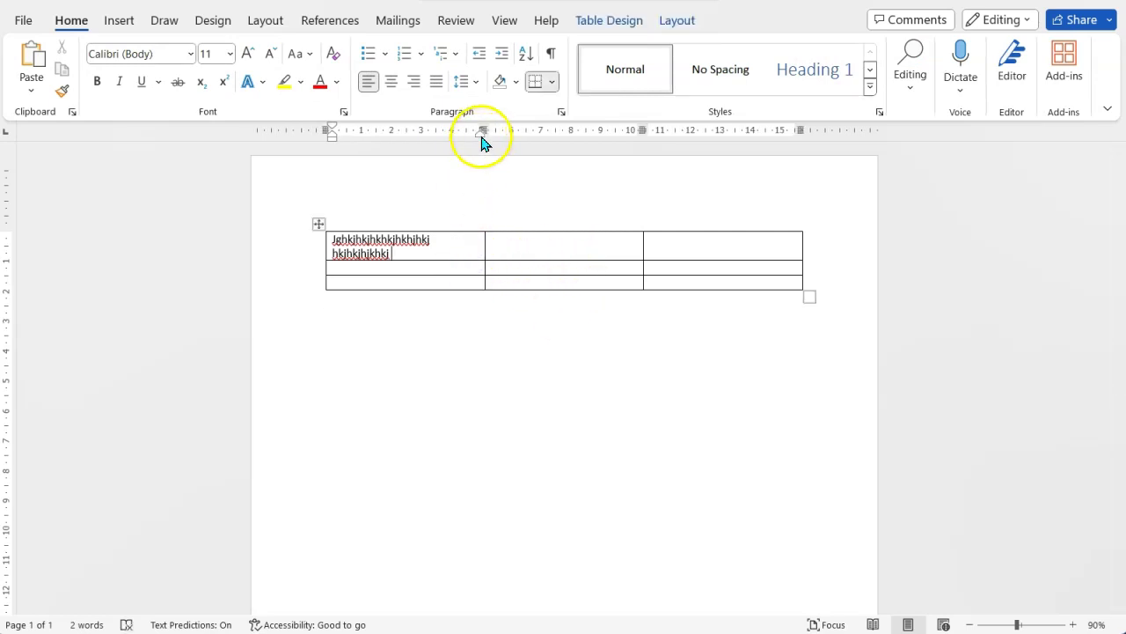
click(455, 214)
right_click(430, 242)
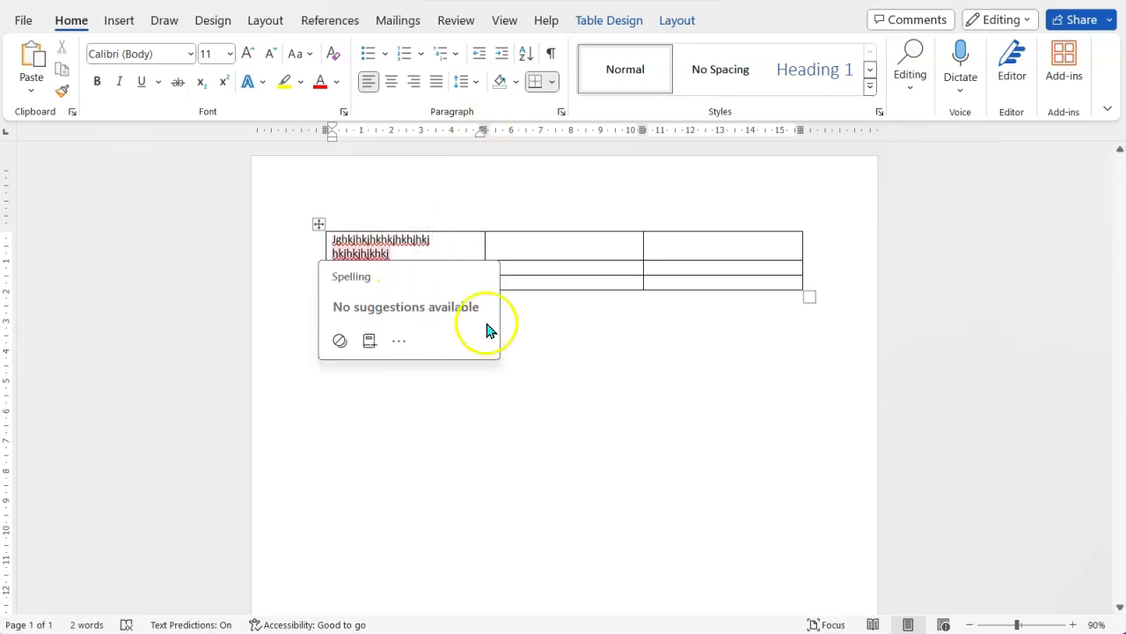
click(523, 330)
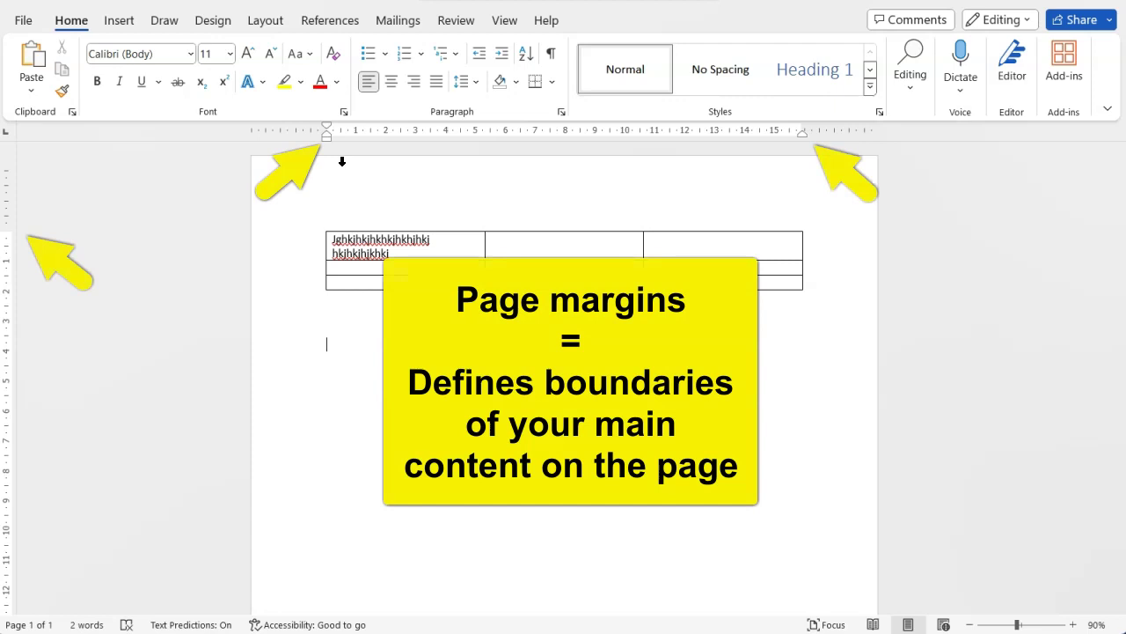
Select the whole document and set its line spacing to 1.0
key(ctrl+a)
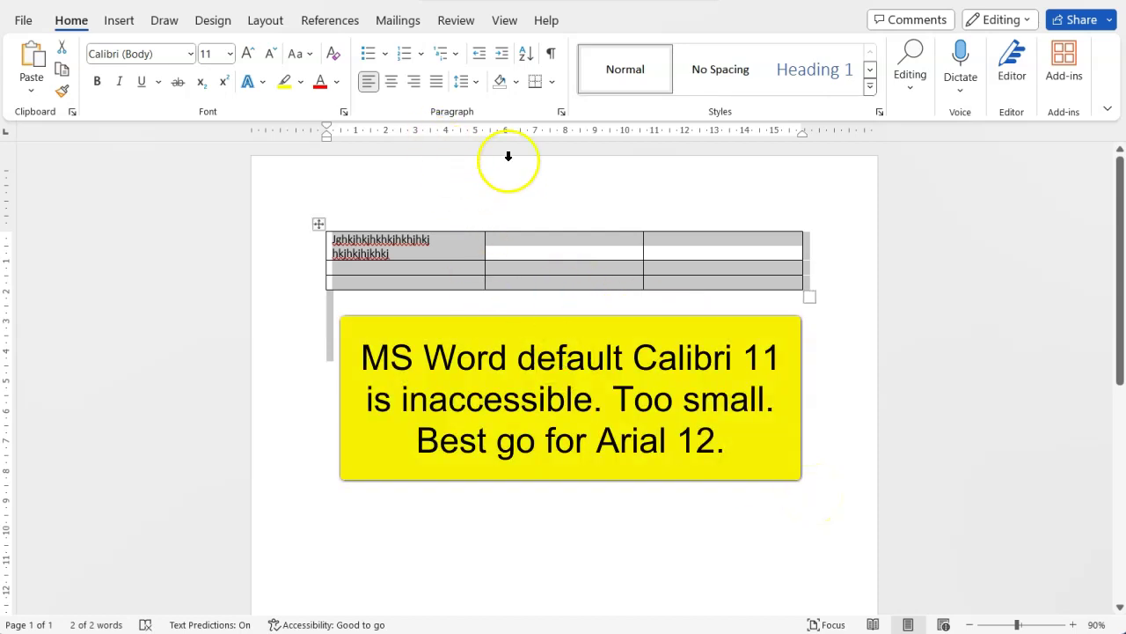
click(473, 85)
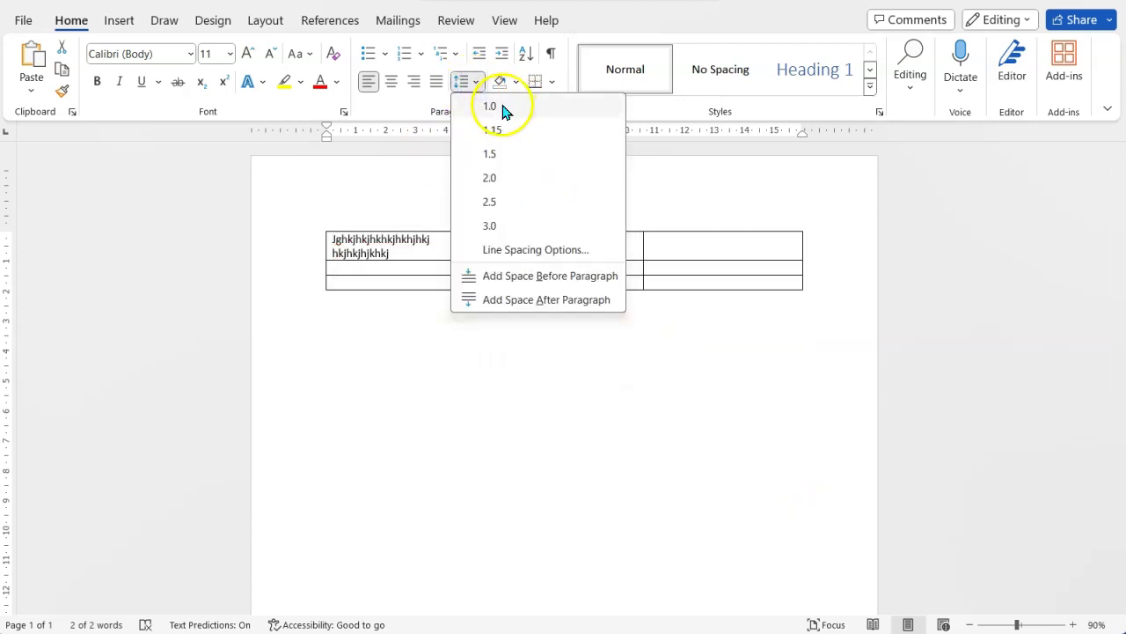
click(502, 106)
click(470, 82)
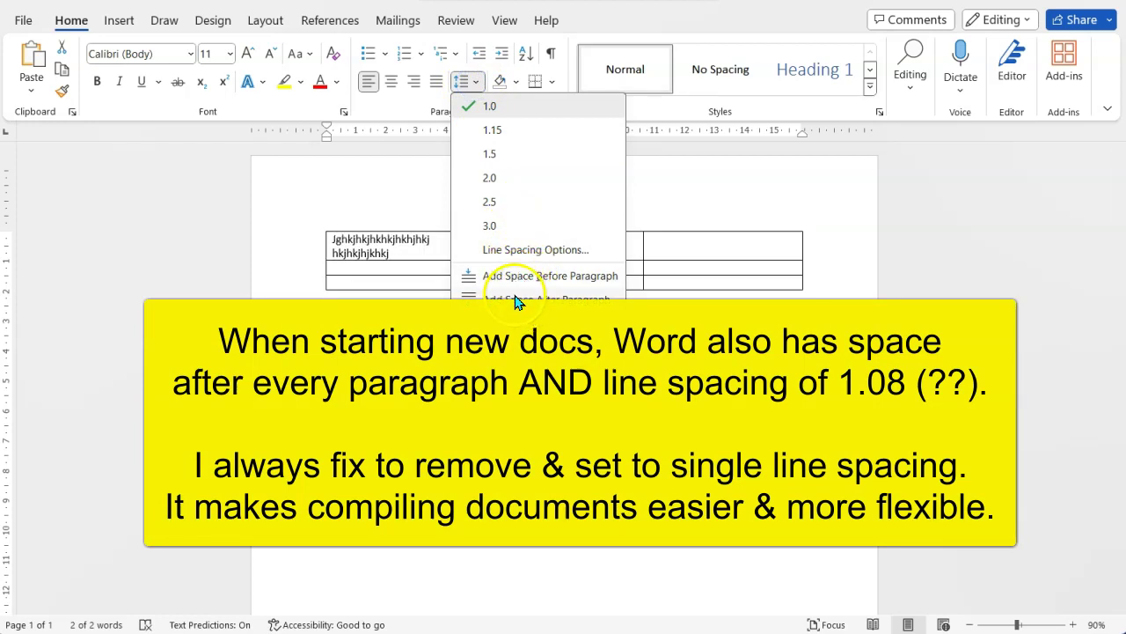
Change the selected text to Arial at size 12
click(245, 55)
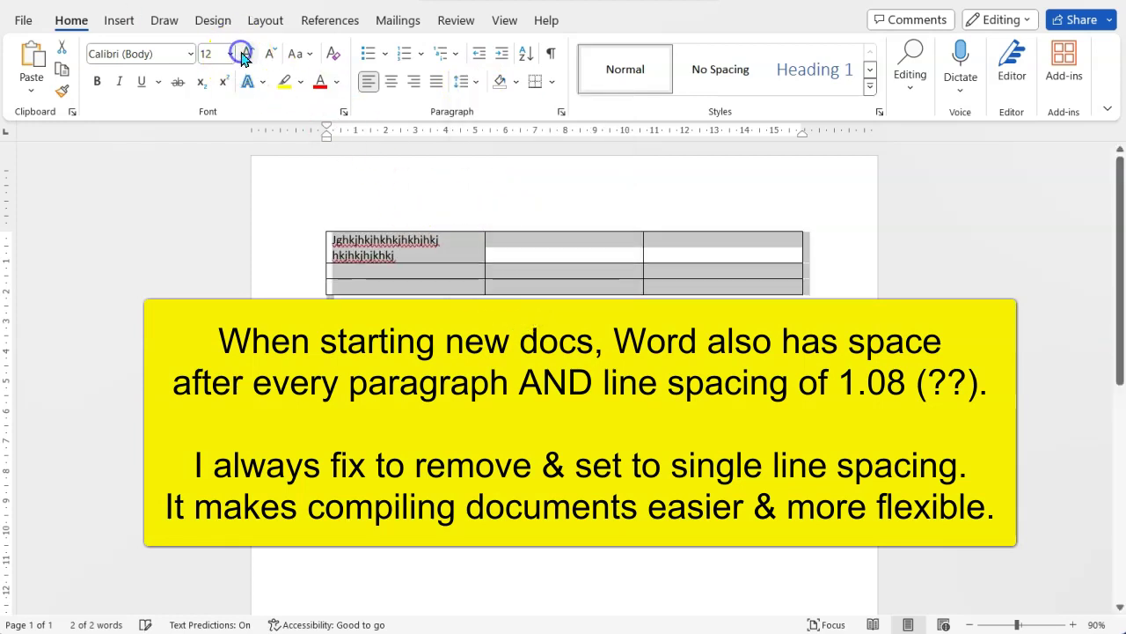
click(191, 54)
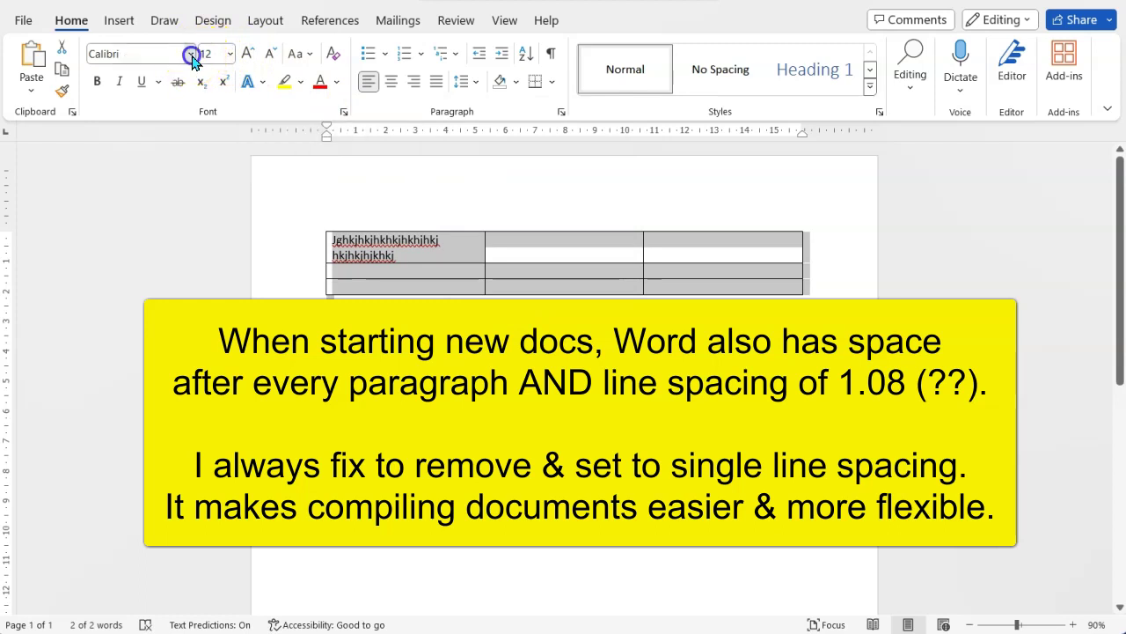
click(150, 176)
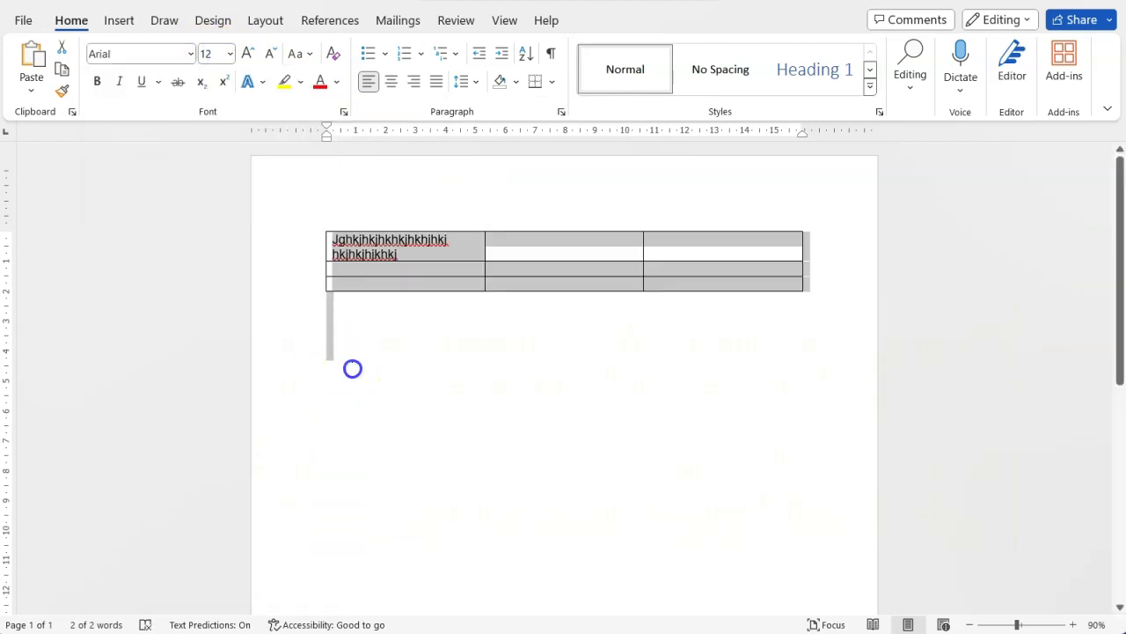
click(353, 369)
Type 'jhgjhgj' below the table, then remove space after the Jhgjhgj and mbmnb paragraphs
text(jhgjhgj)
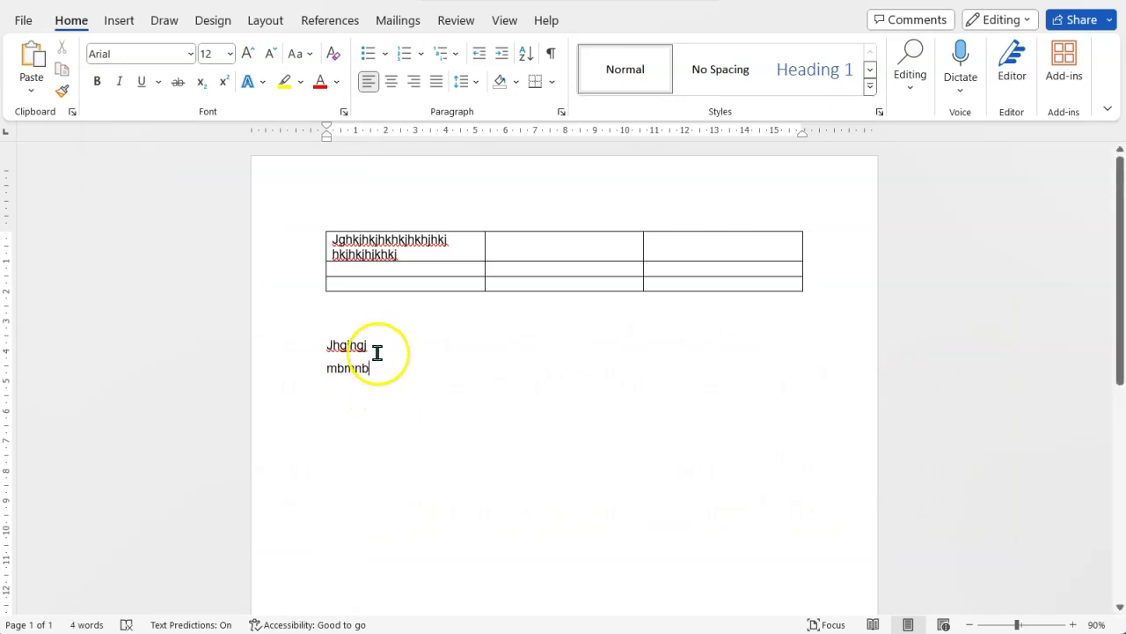
click(357, 329)
drag(357, 328, 378, 460)
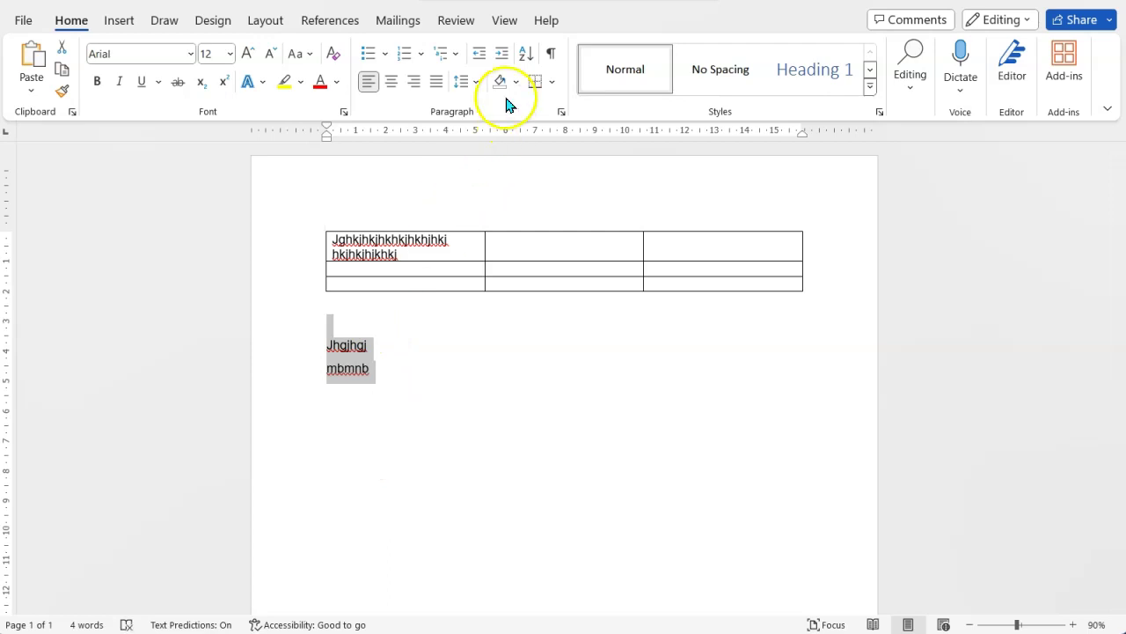
click(469, 82)
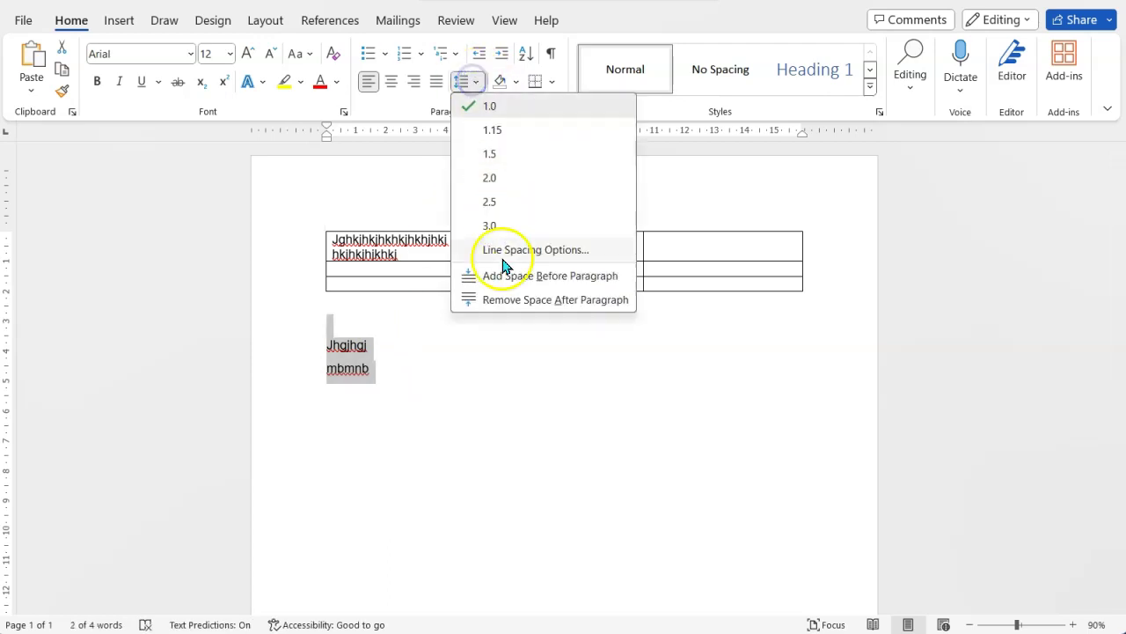
click(504, 304)
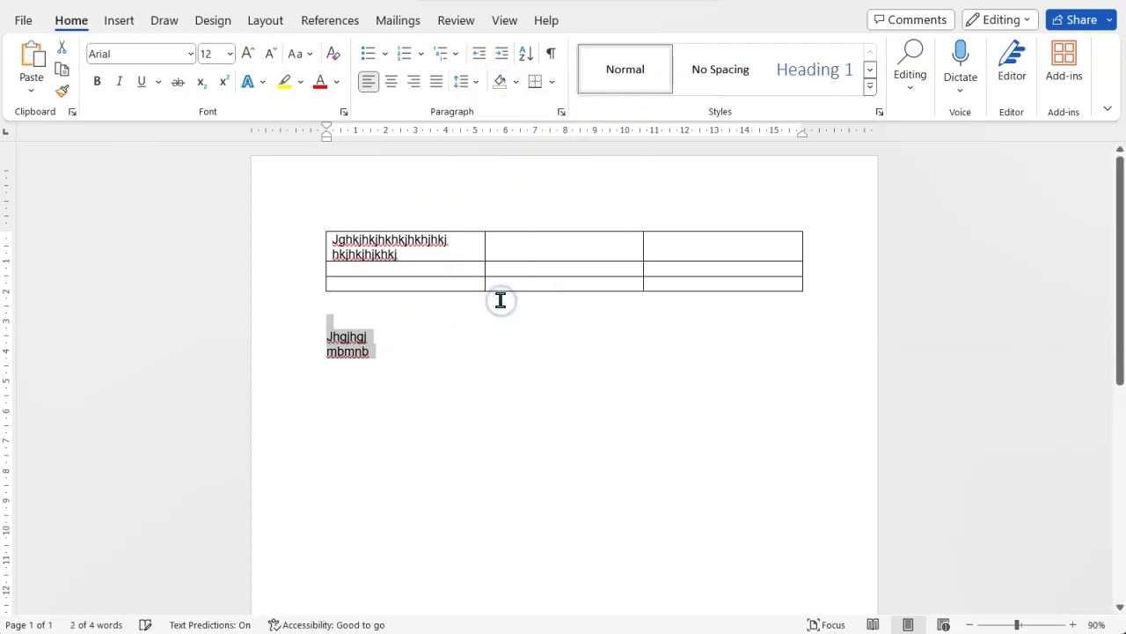
right_click(360, 331)
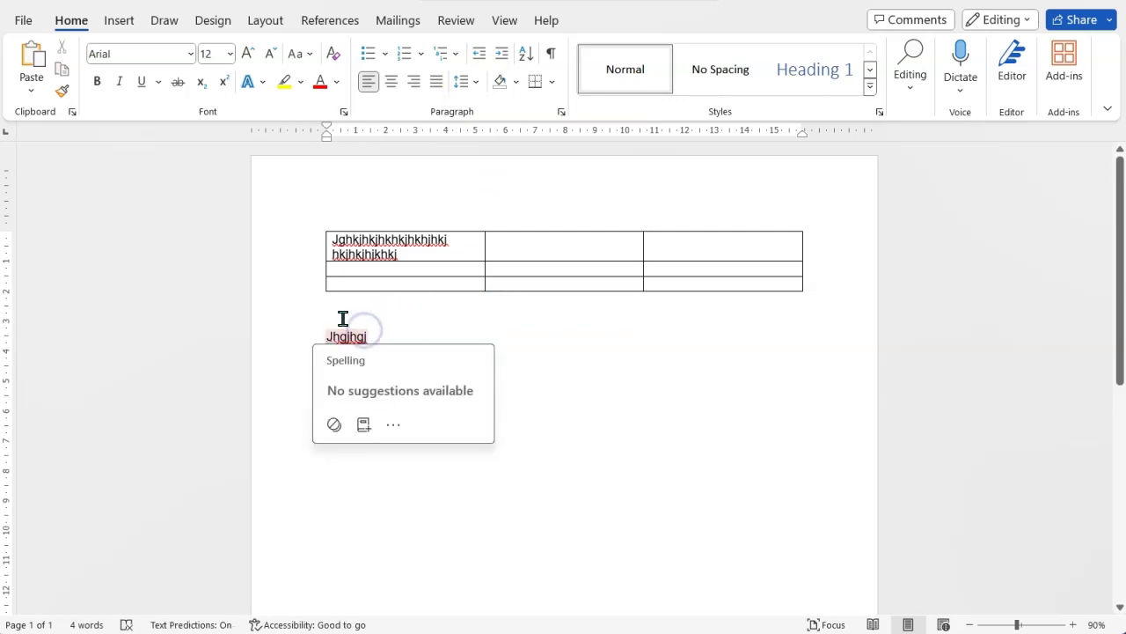
click(343, 318)
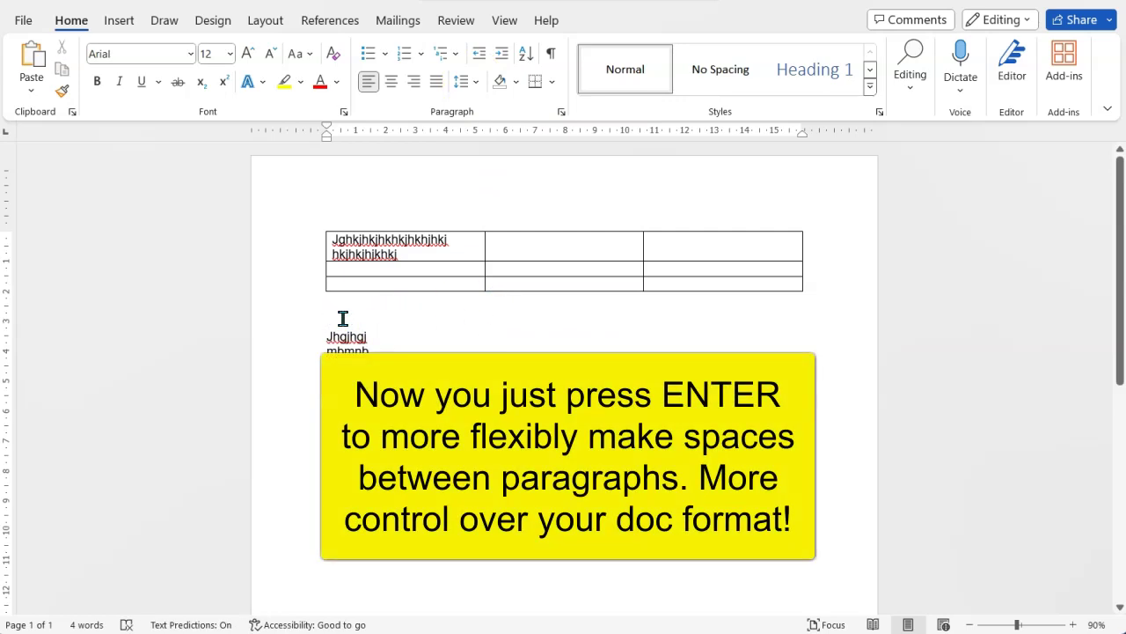
Select everything and push the left indent further left and the right indent further right
key(ctrl+a)
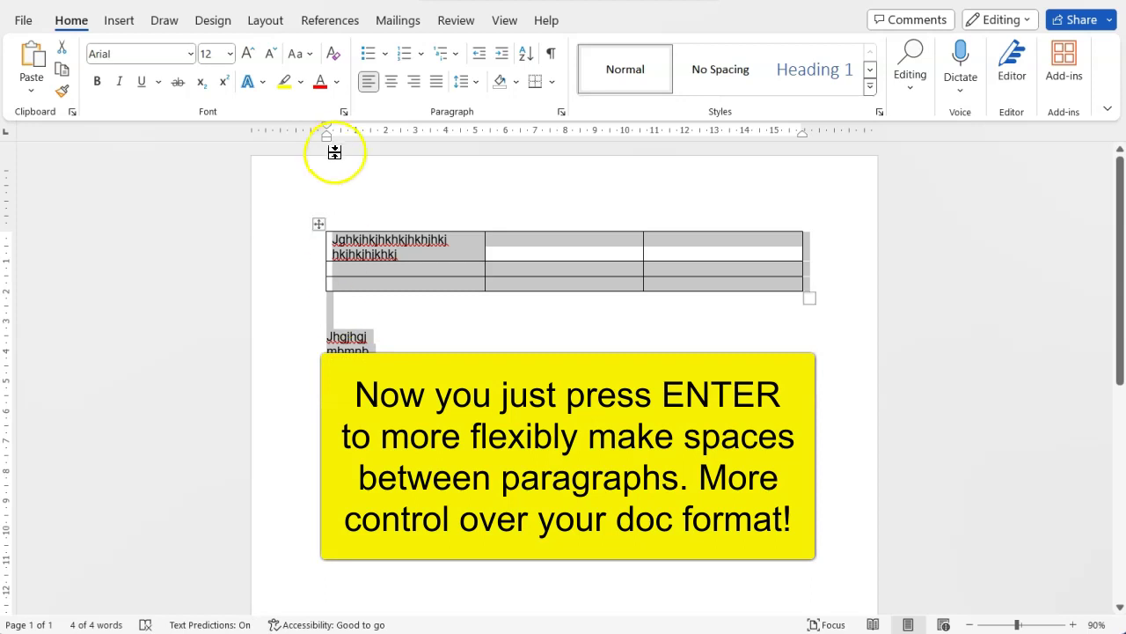
drag(326, 141, 309, 143)
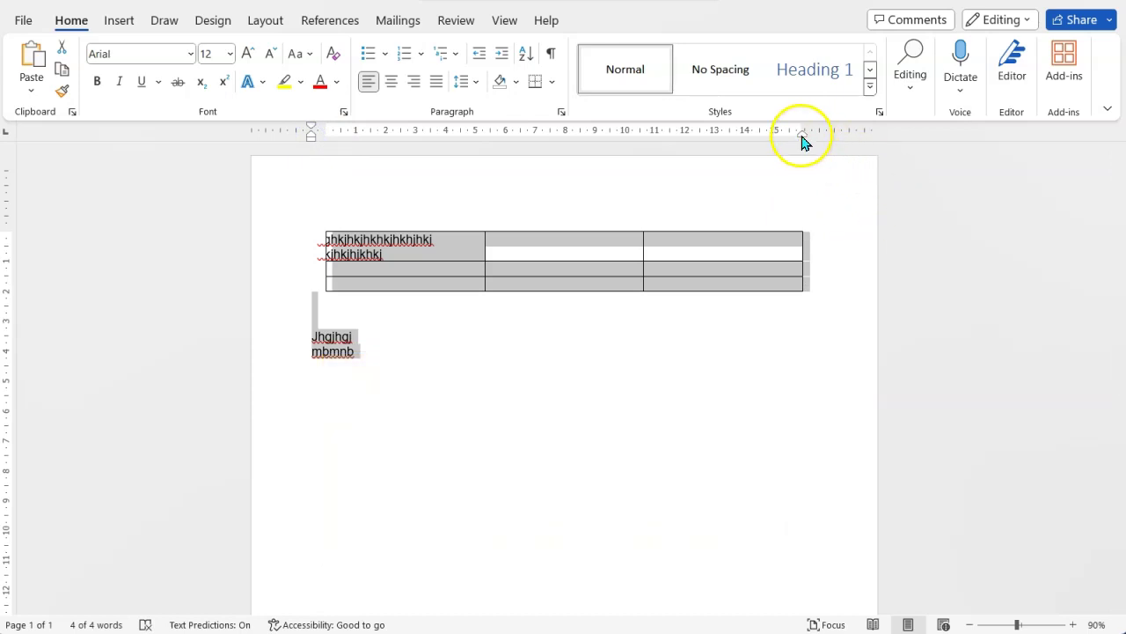
drag(803, 132, 826, 141)
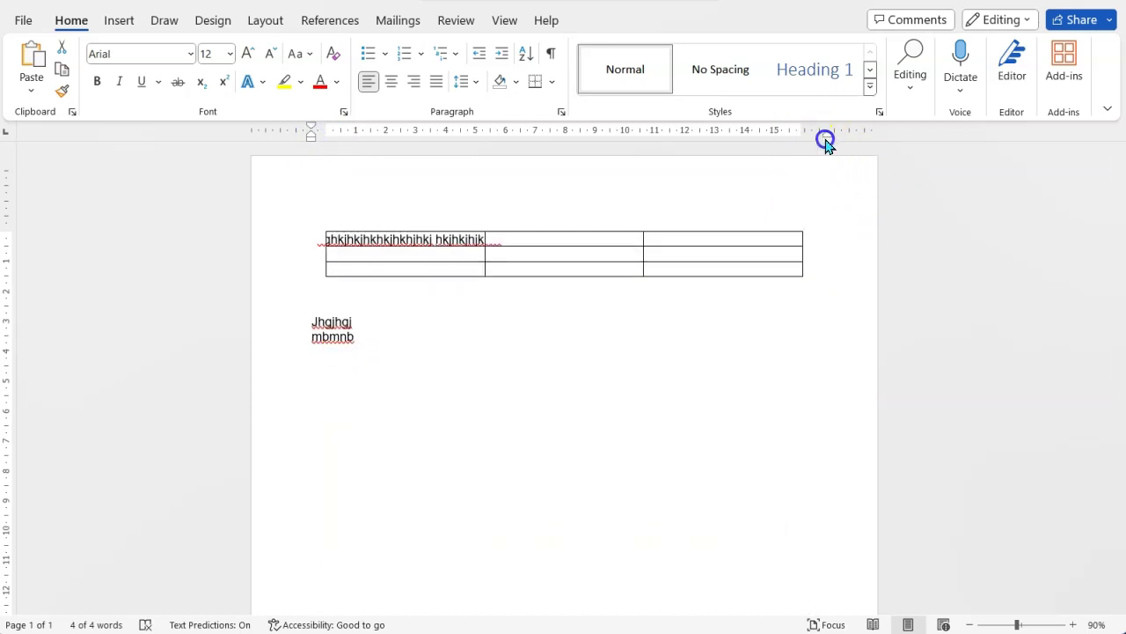
Move the first column's left and right indents back inside its cell borders
click(427, 266)
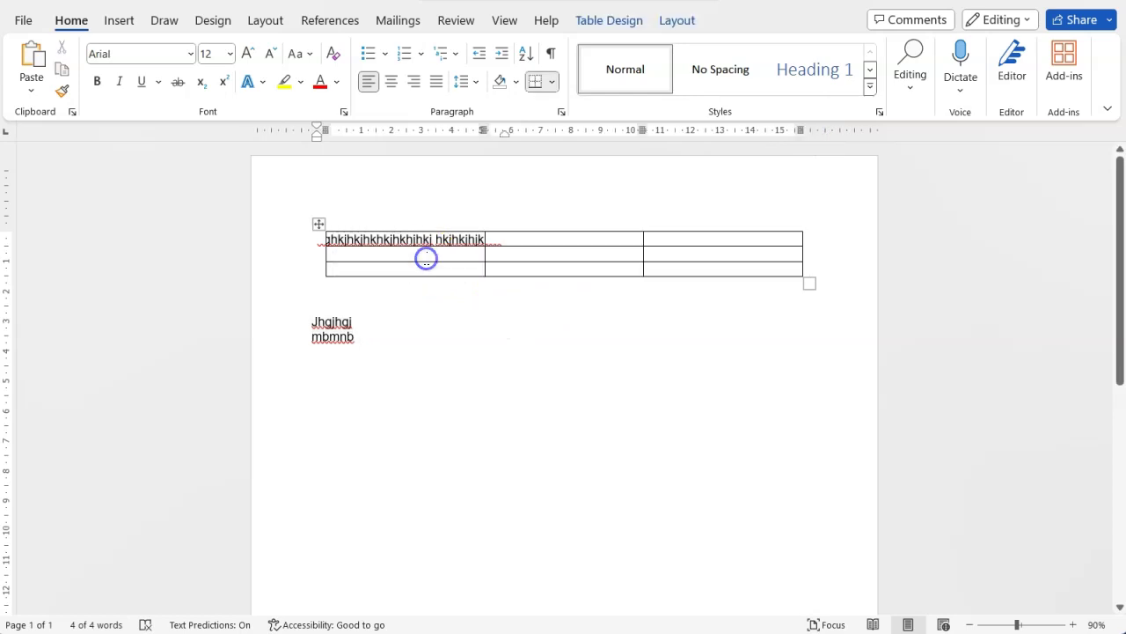
click(346, 227)
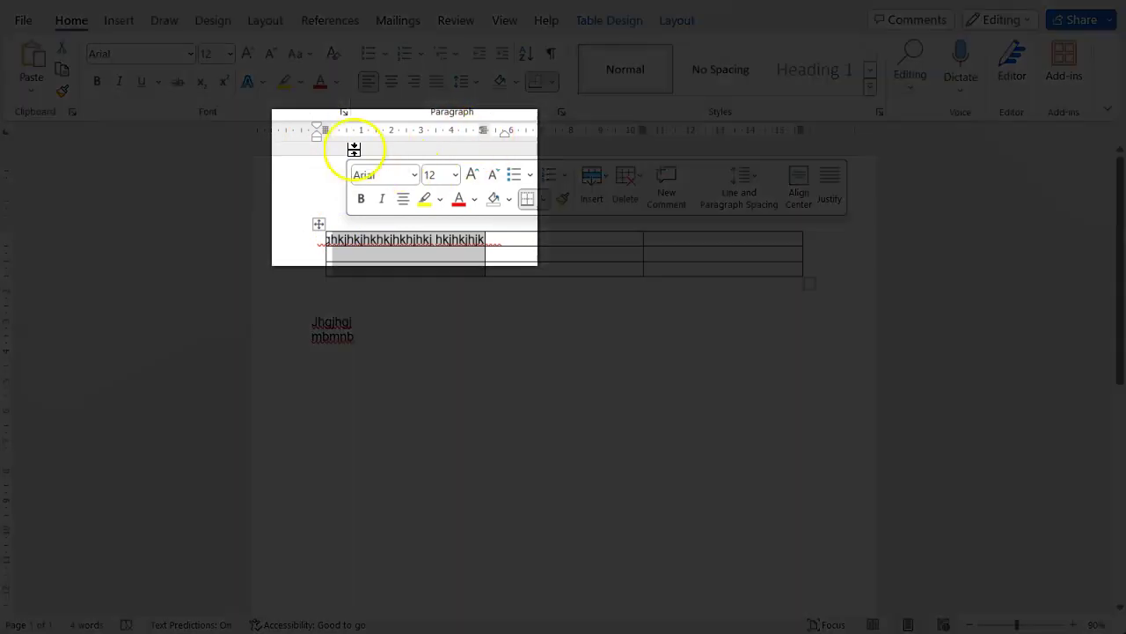
drag(317, 136, 331, 140)
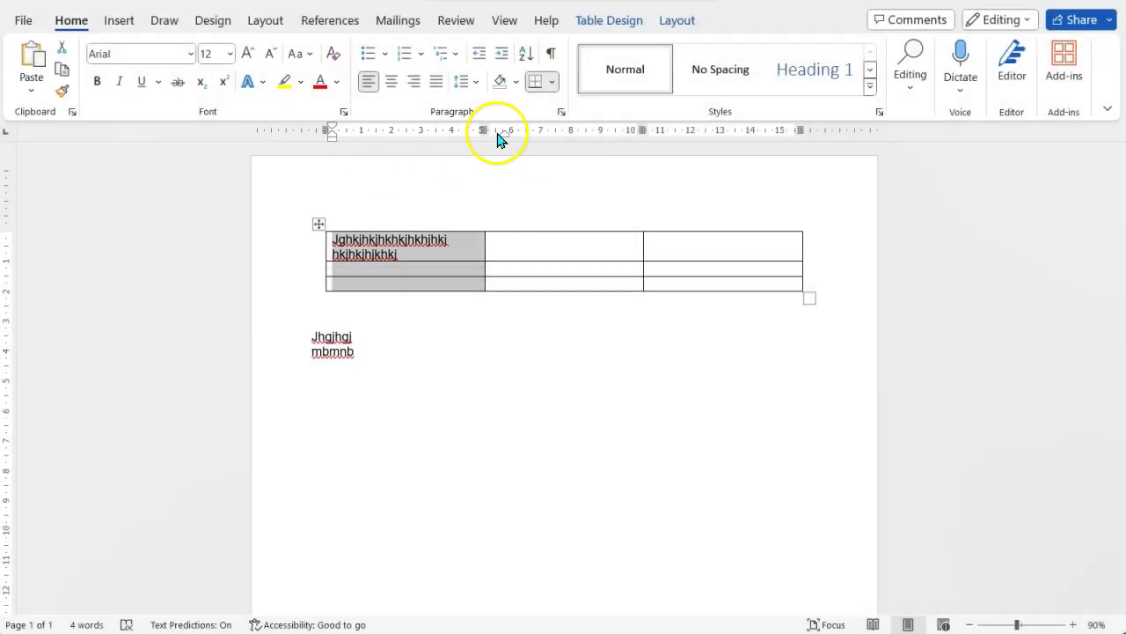
drag(503, 139, 481, 144)
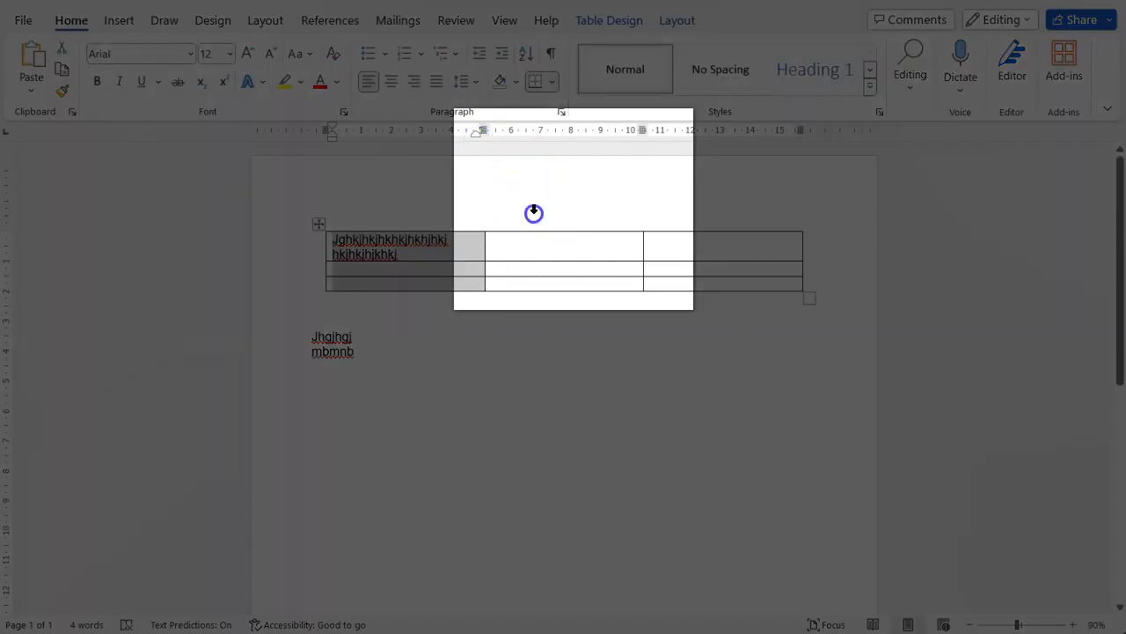
Bring the second column's left and right indents inside its borders
click(534, 208)
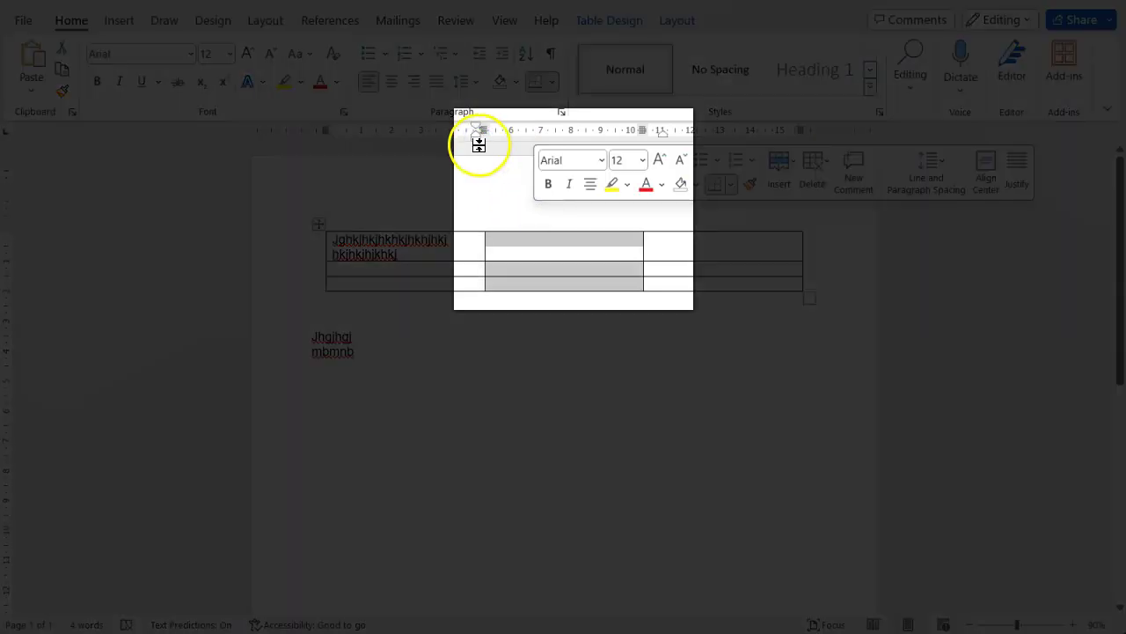
drag(477, 139, 493, 141)
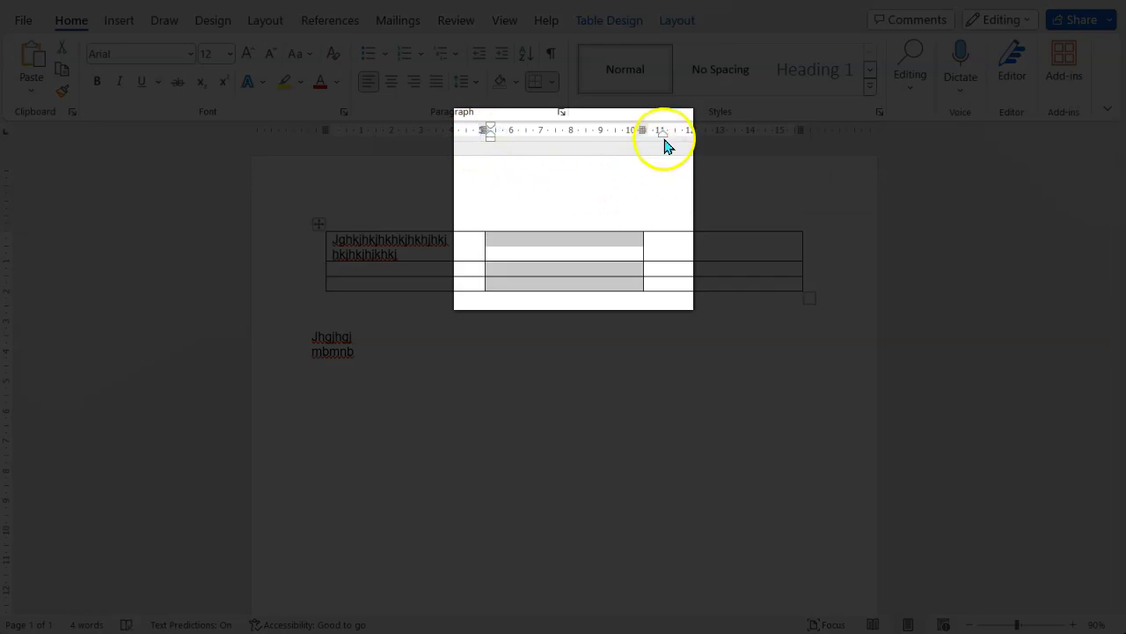
drag(663, 138, 640, 141)
Align the third column's left and right indents inside its cell borders
click(710, 212)
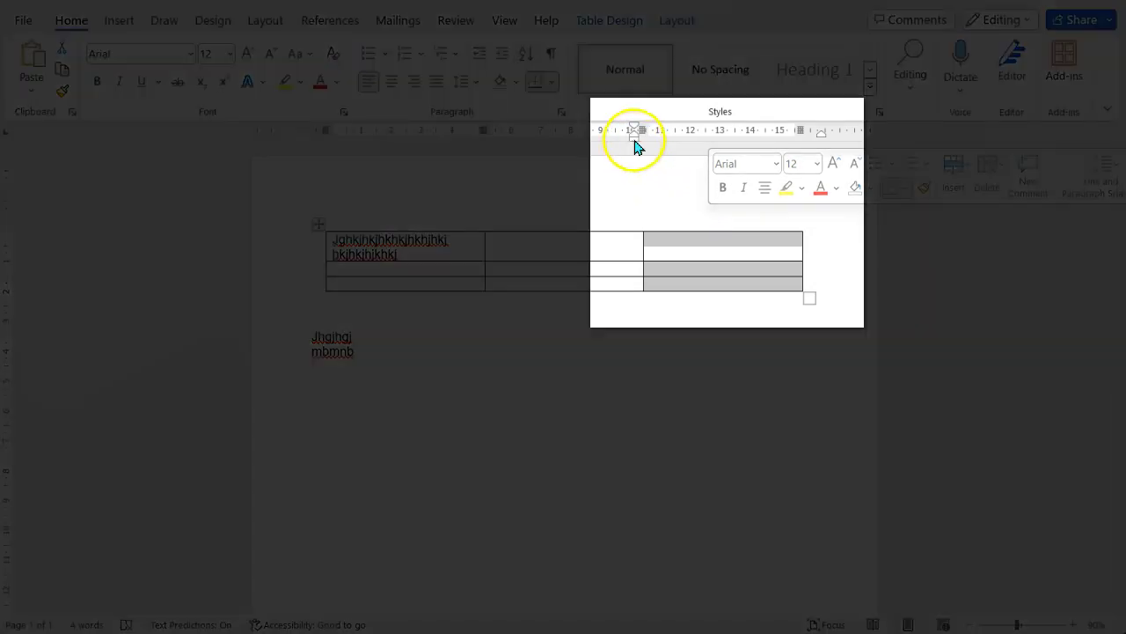
drag(636, 141, 649, 143)
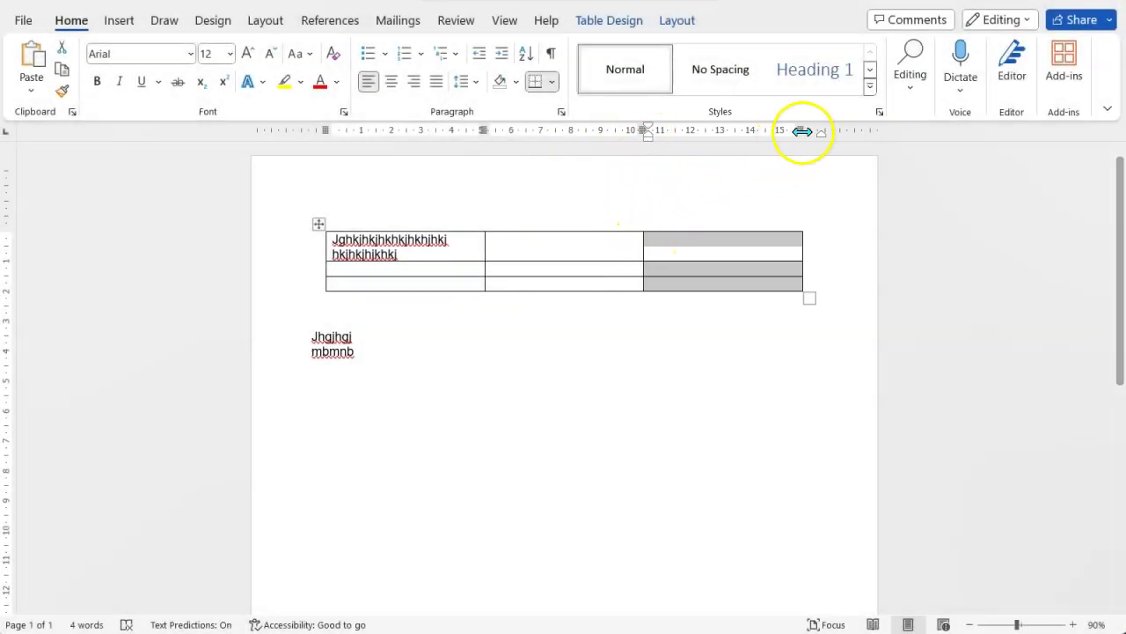
drag(821, 140, 802, 143)
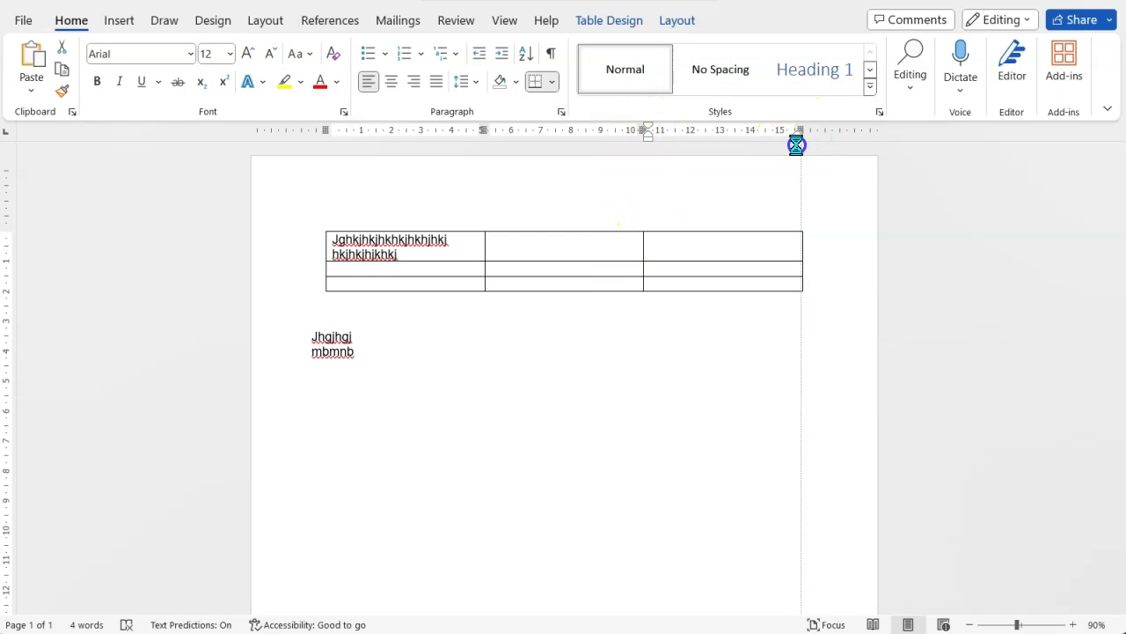
drag(796, 145, 798, 143)
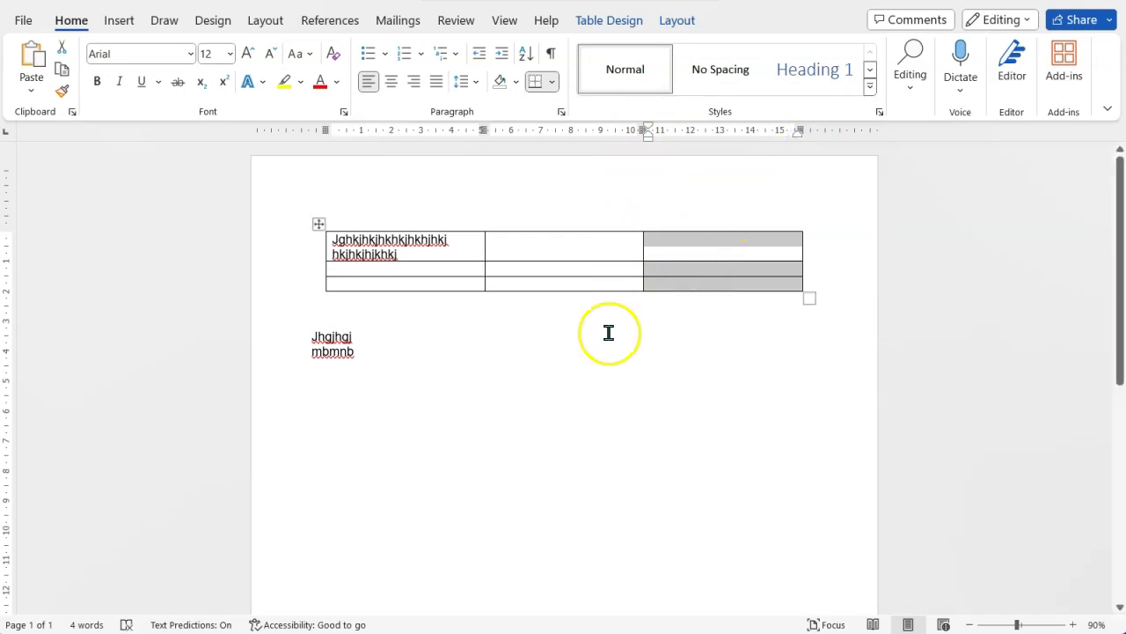
click(495, 336)
click(592, 343)
drag(551, 326, 555, 365)
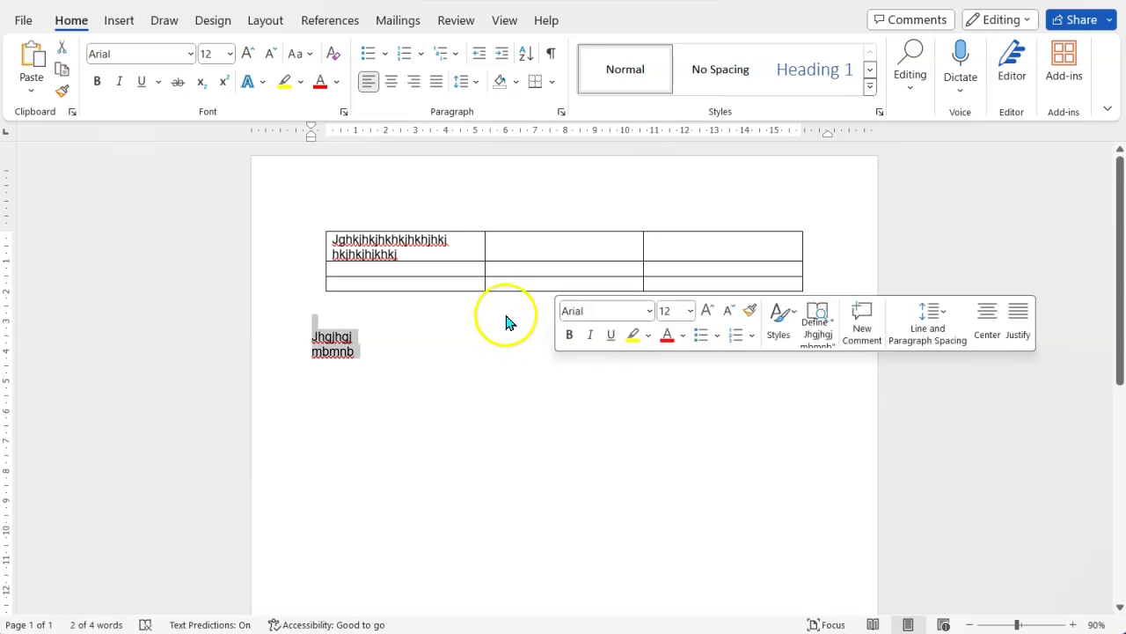
click(832, 136)
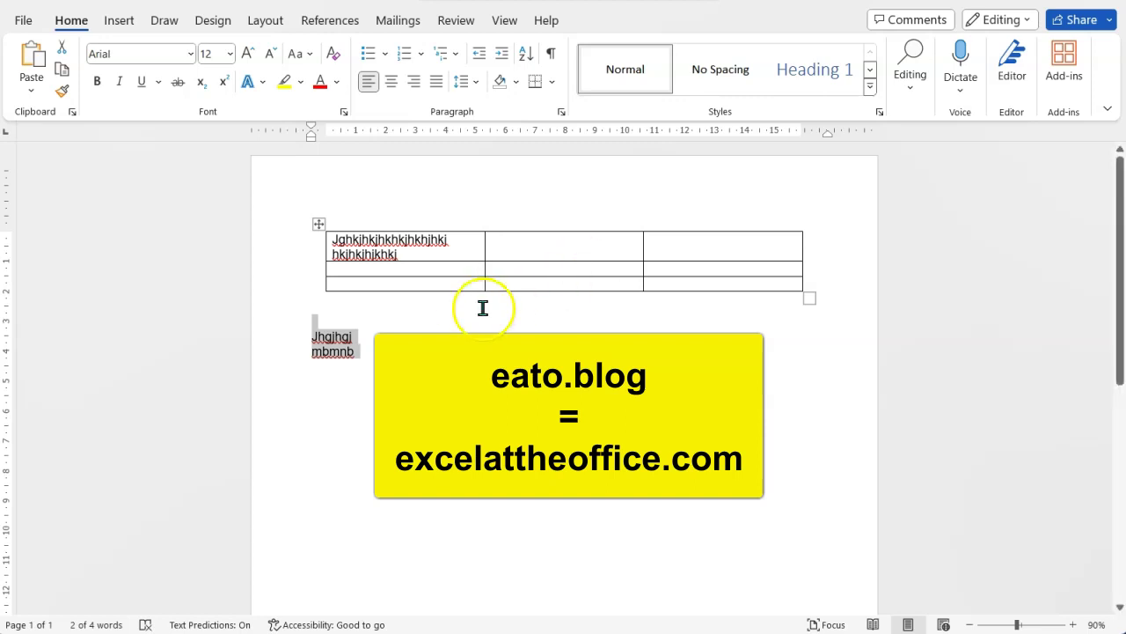
click(398, 336)
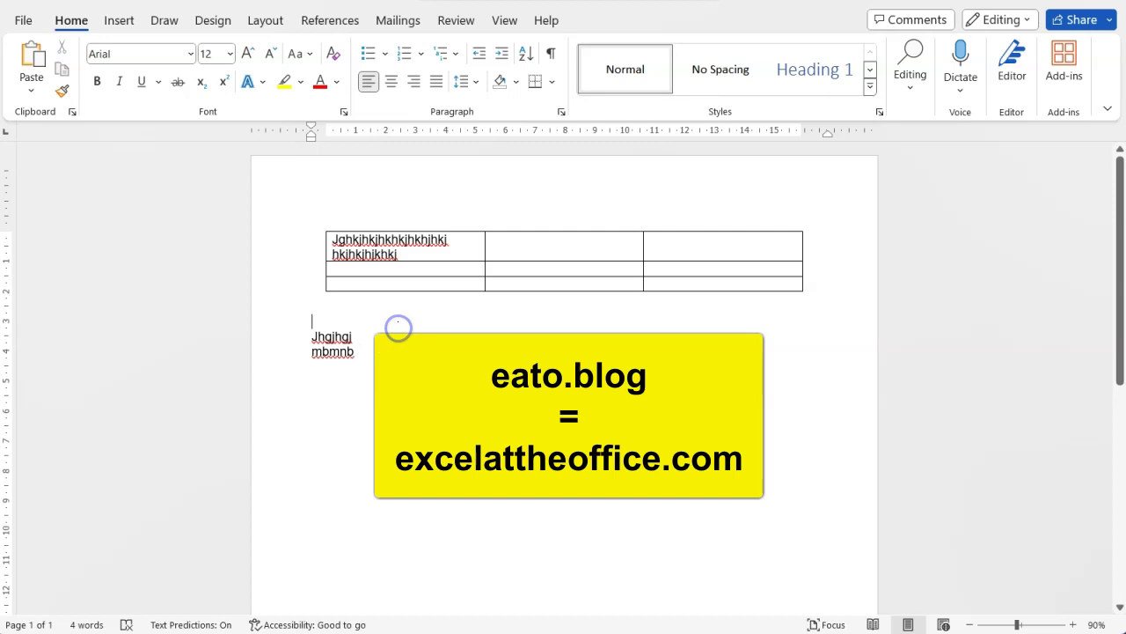